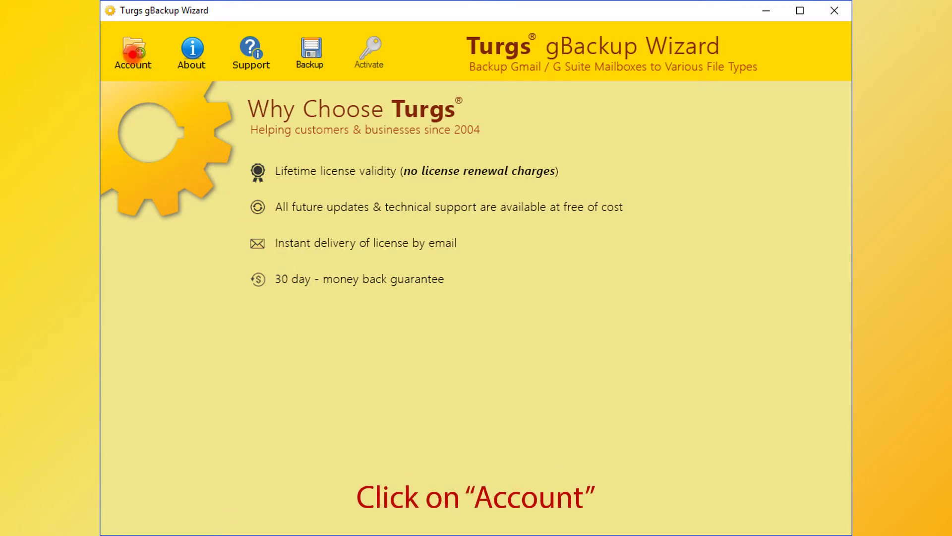
Enter the Gmail address and password in the Account credentials form and try connecting
{"action": "left_click", "coordinate": [131, 51]}
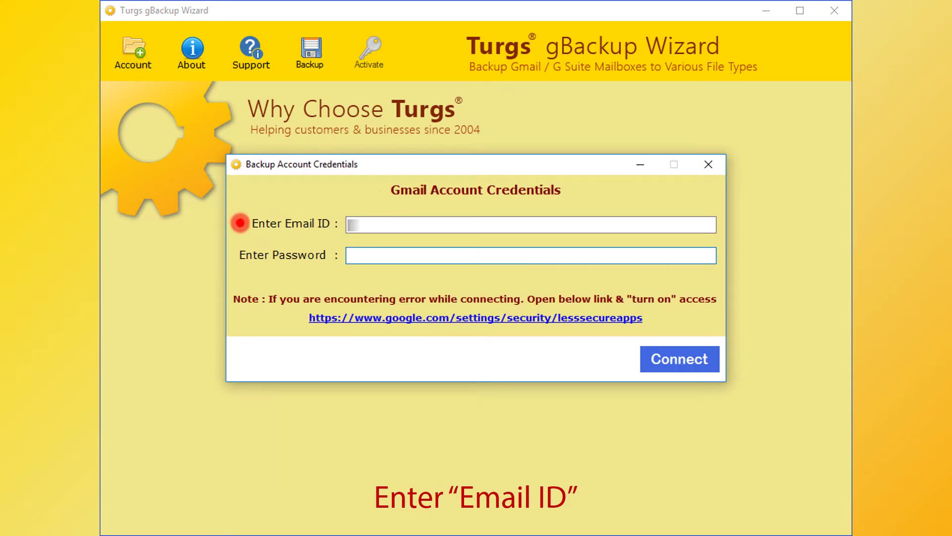
{"action": "type", "text": "@gmail.com"}
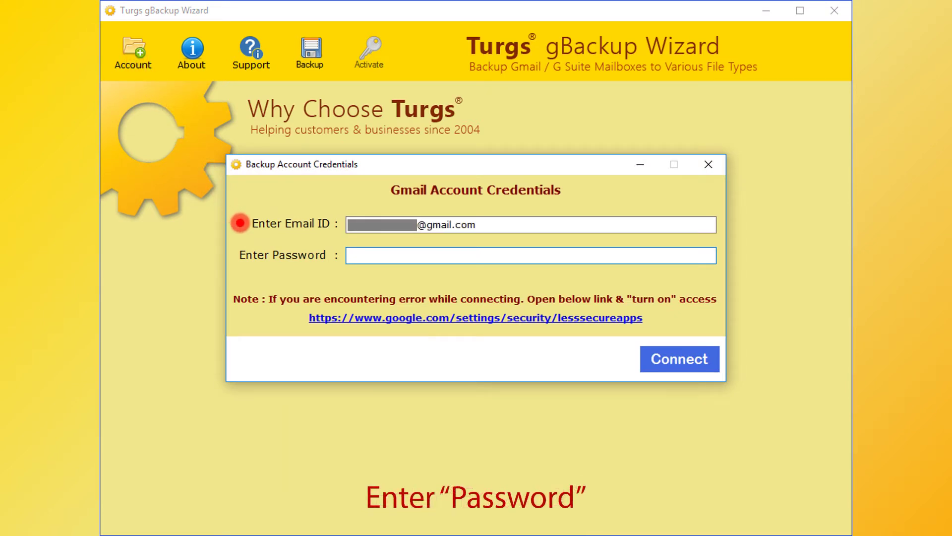
{"action": "type", "text": "****"}
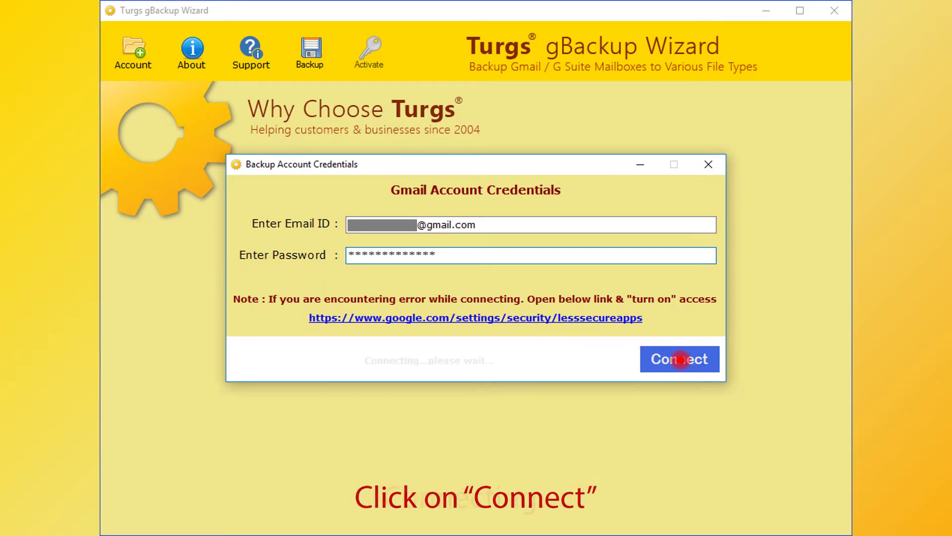
{"action": "left_click", "coordinate": [680, 359]}
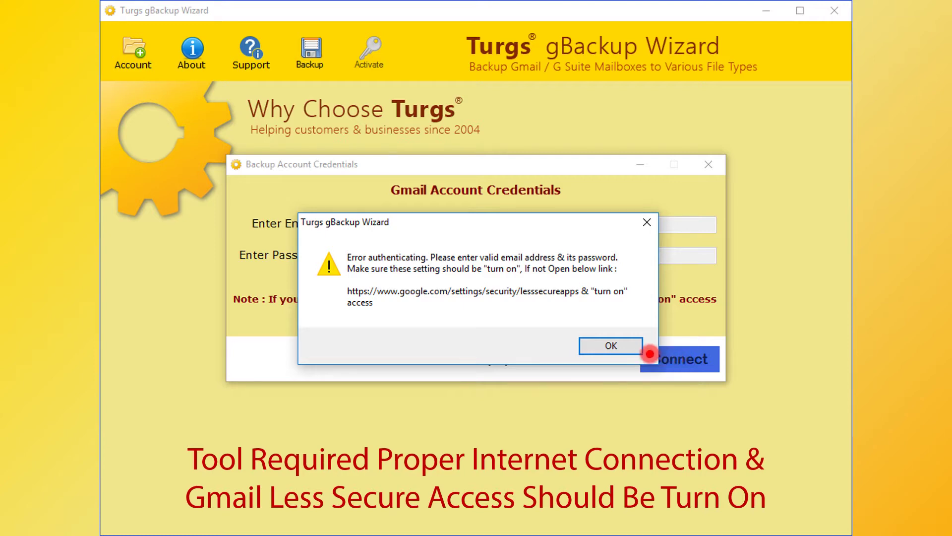
Dismiss the authentication error and follow the lesssecureapps link to Google's sign-in page
{"action": "left_click", "coordinate": [609, 345]}
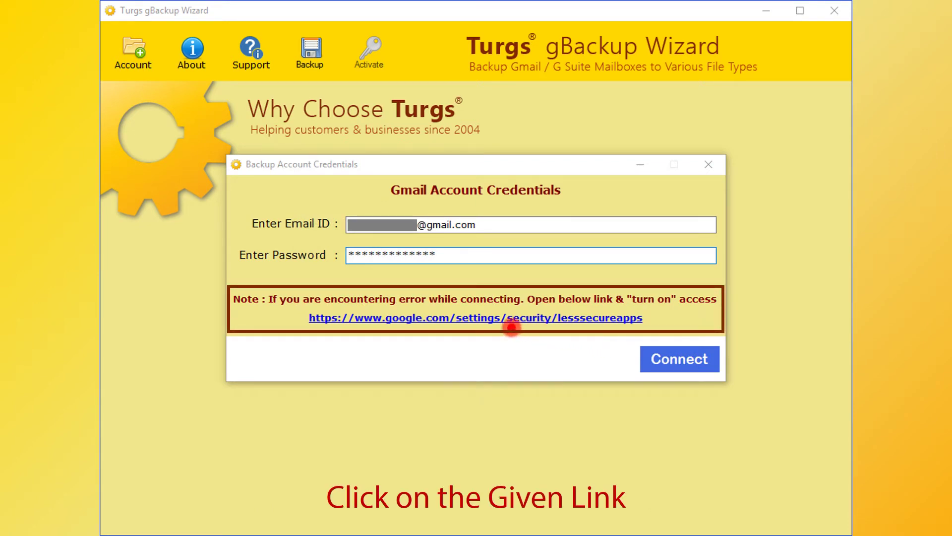
{"action": "left_click", "coordinate": [463, 317]}
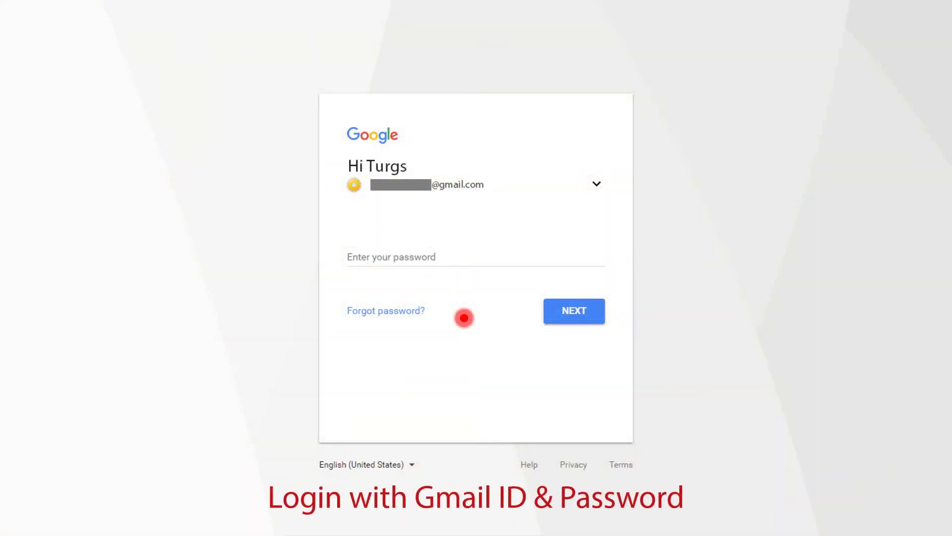
Sign in to Google with the pasted account password and the texted 2-Step Verification code
{"action": "left_click", "coordinate": [346, 256]}
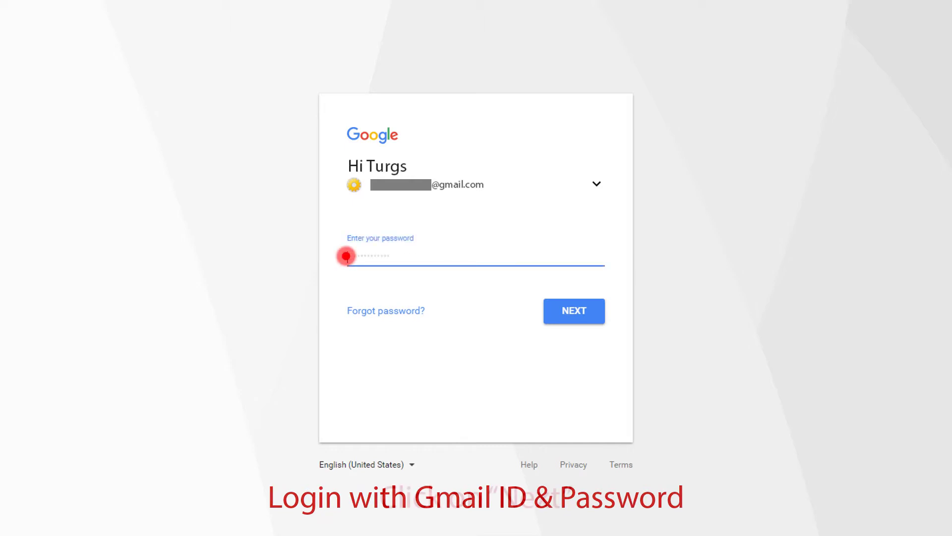
{"action": "key", "text": "ctrl+v"}
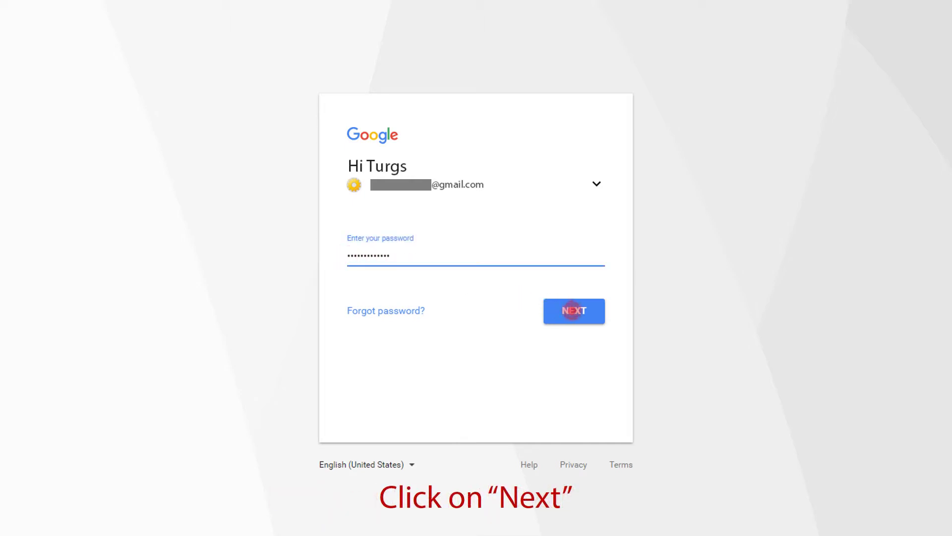
{"action": "left_click", "coordinate": [571, 310]}
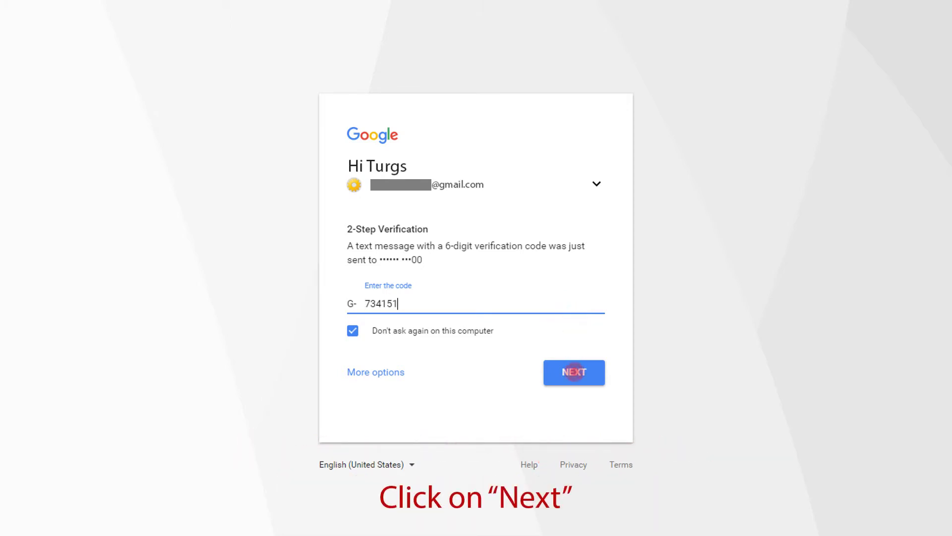
{"action": "left_click", "coordinate": [574, 371]}
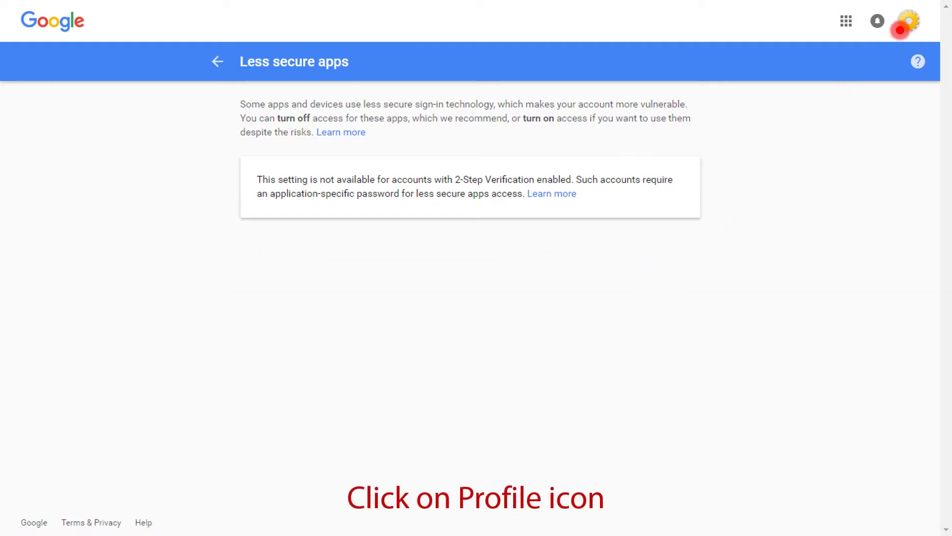
Go to My Account, re-confirm the password, and turn off 2-Step Verification
{"action": "left_click", "coordinate": [909, 21]}
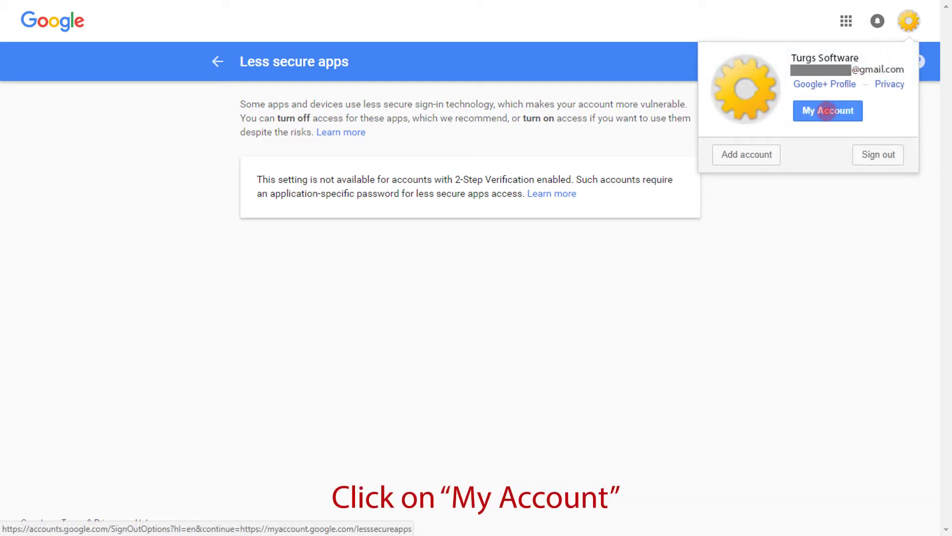
{"action": "left_click", "coordinate": [827, 111]}
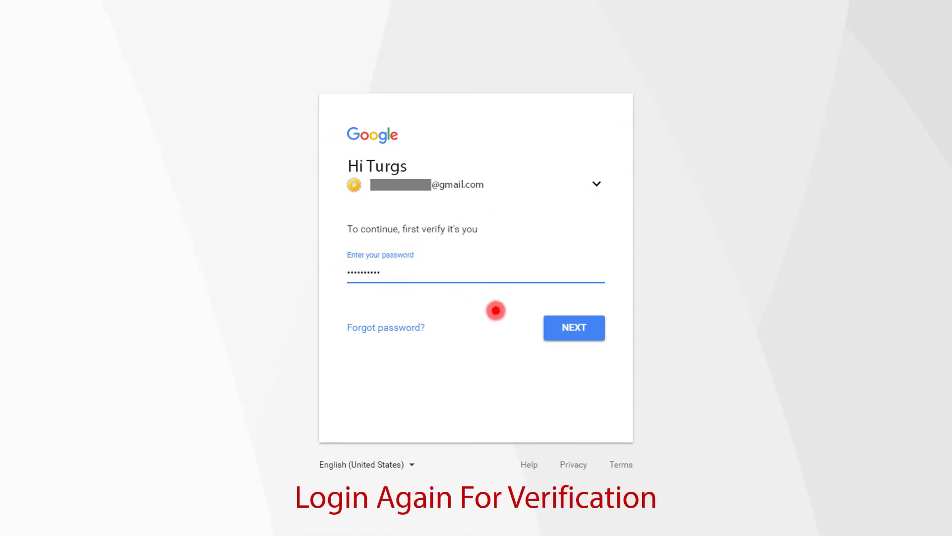
{"action": "left_click", "coordinate": [572, 327]}
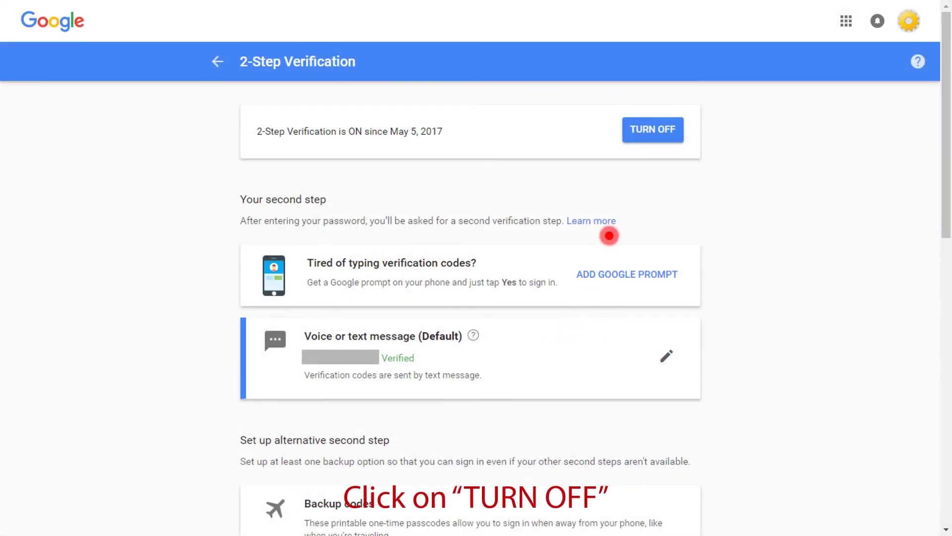
{"action": "left_click", "coordinate": [653, 130]}
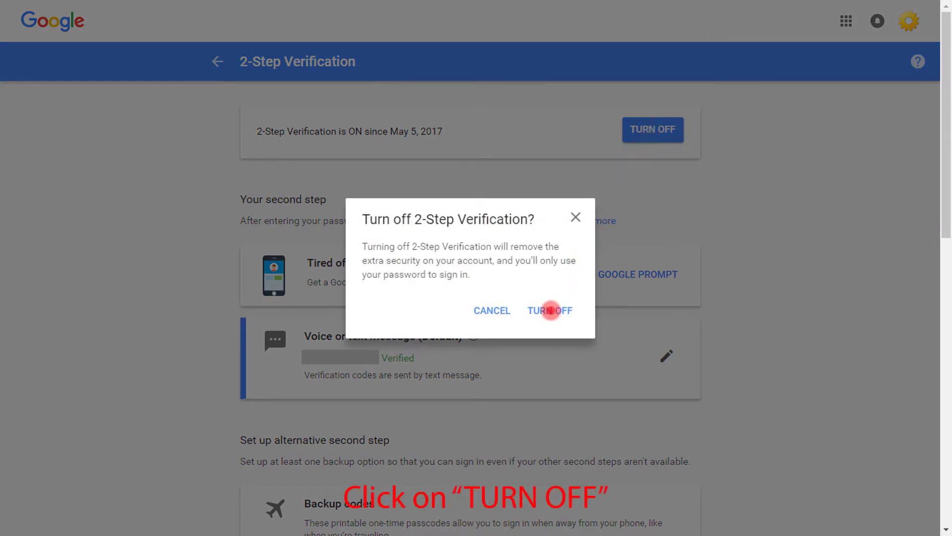
{"action": "left_click", "coordinate": [550, 310]}
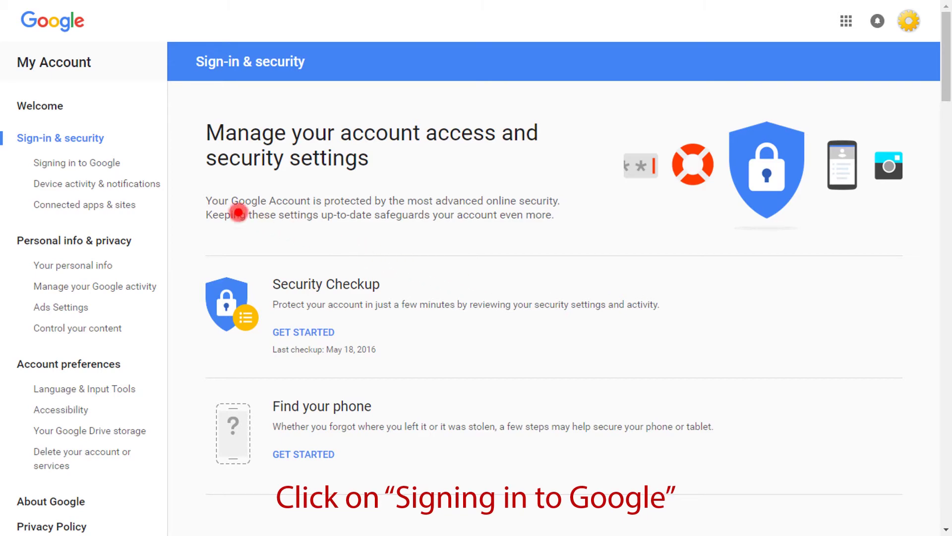
Under Signing in to Google, switch Allow less secure apps to ON
{"action": "left_click", "coordinate": [96, 166]}
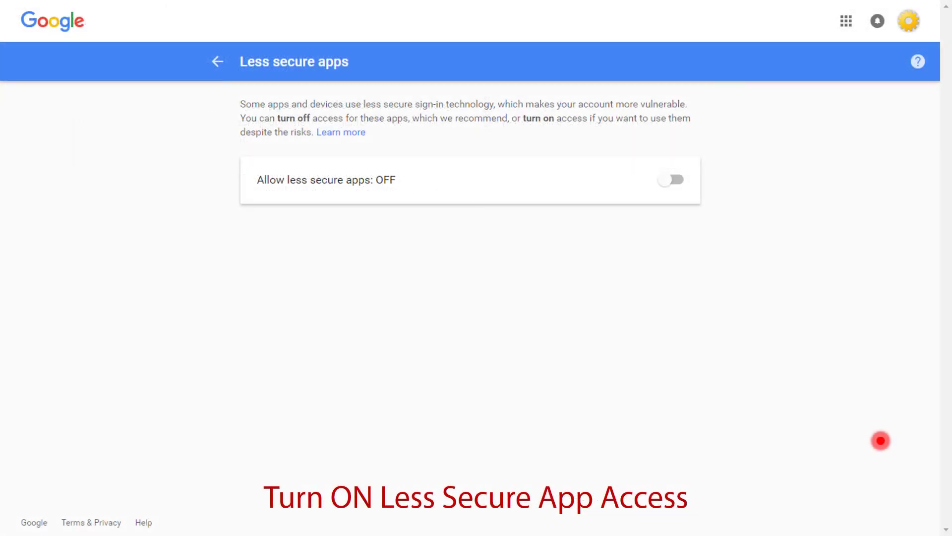
{"action": "left_click", "coordinate": [677, 178]}
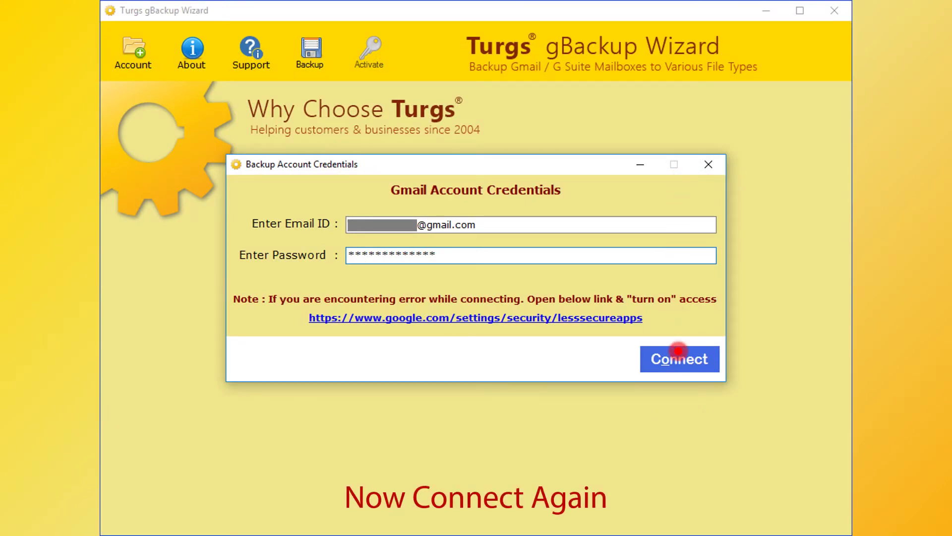
Reconnect to Gmail and list the first 20 messages of All Mail (2520)
{"action": "left_click", "coordinate": [679, 358]}
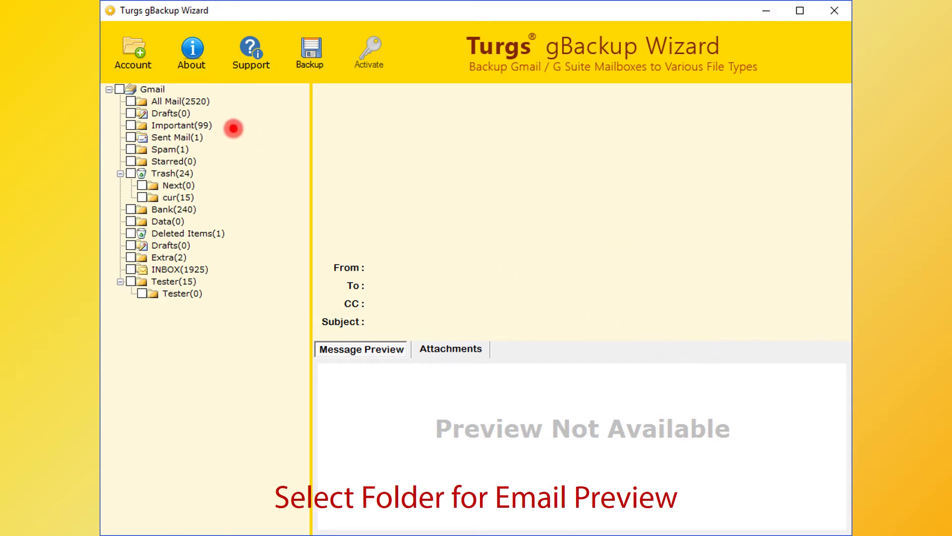
{"action": "left_click", "coordinate": [181, 101]}
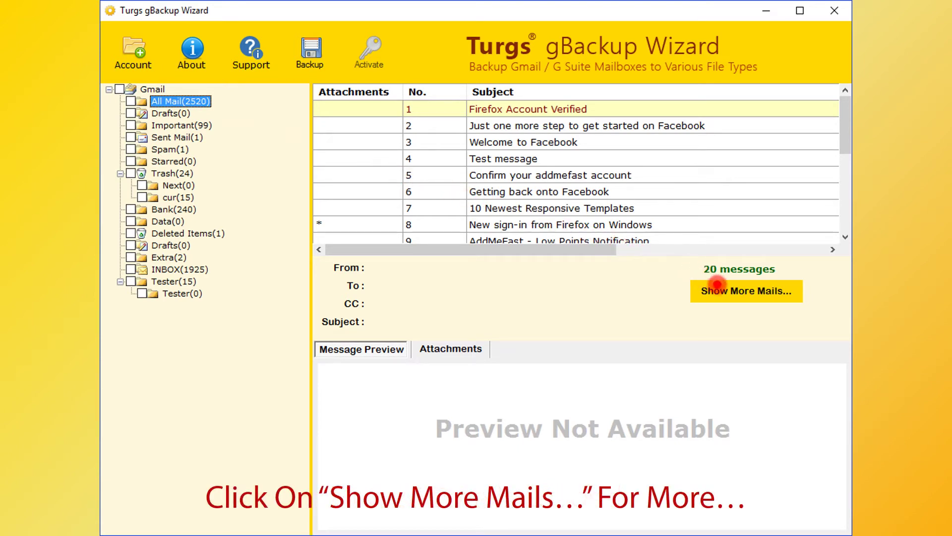
Load 40 All Mail messages and preview the Firefox Account Verified email, checking it has no attachments
{"action": "left_click", "coordinate": [730, 291]}
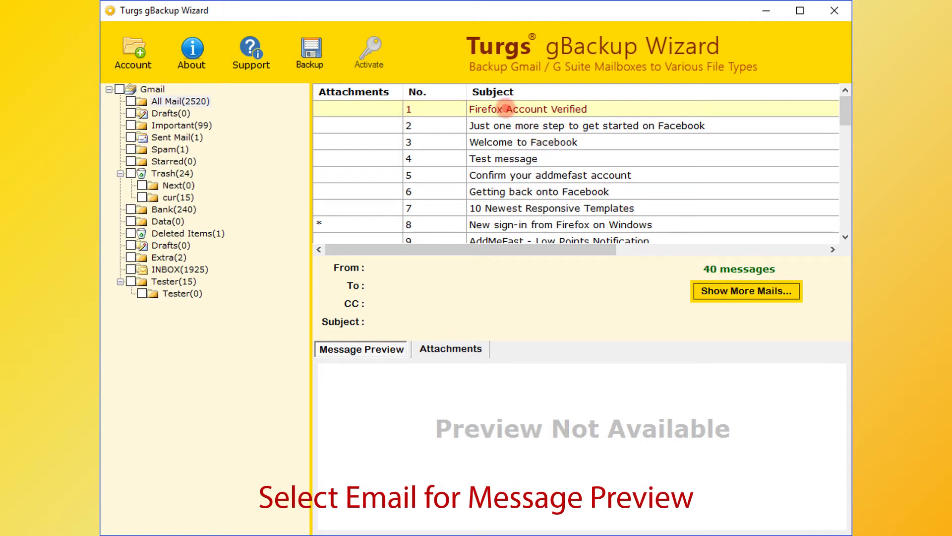
{"action": "left_click", "coordinate": [505, 109]}
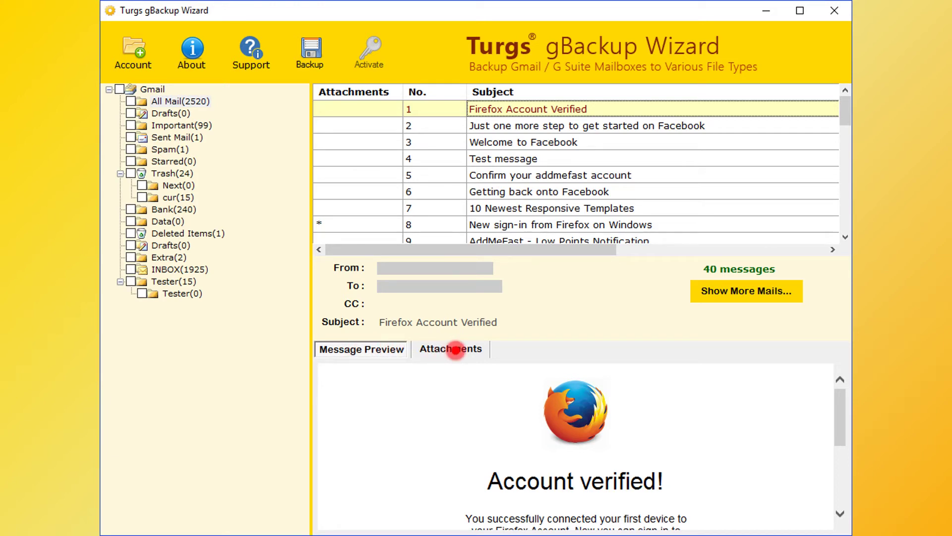
{"action": "left_click", "coordinate": [455, 350]}
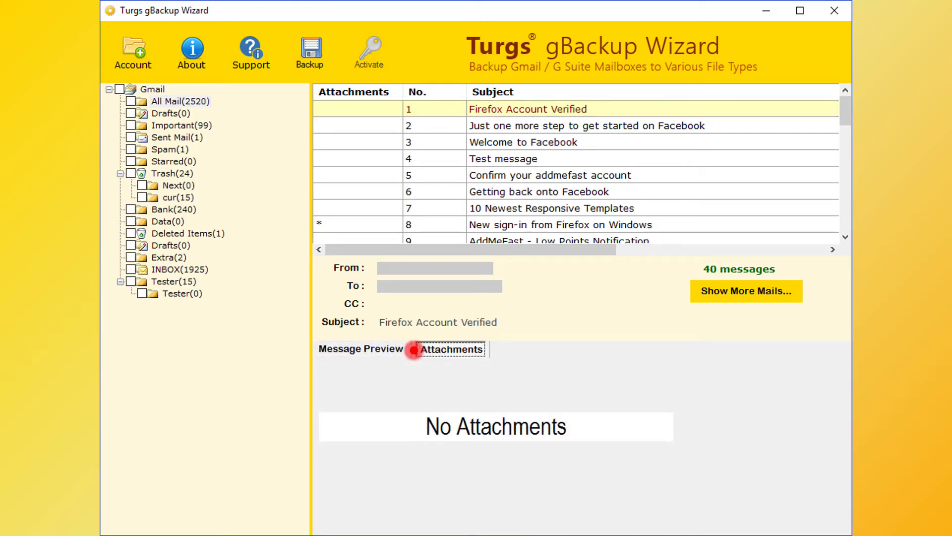
{"action": "left_click", "coordinate": [355, 349]}
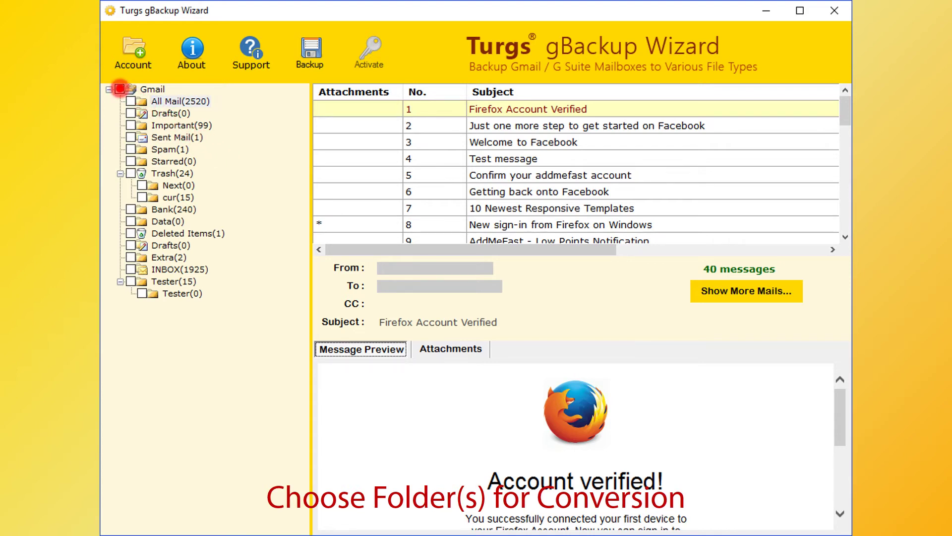
Tick the Gmail root checkbox to select all folders and bring up Backup Options
{"action": "left_click", "coordinate": [119, 89]}
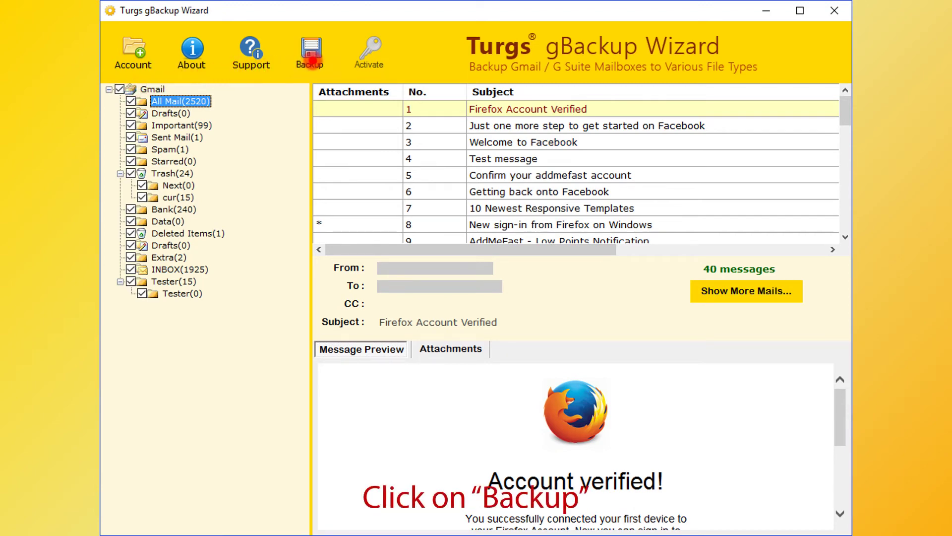
{"action": "left_click", "coordinate": [311, 60]}
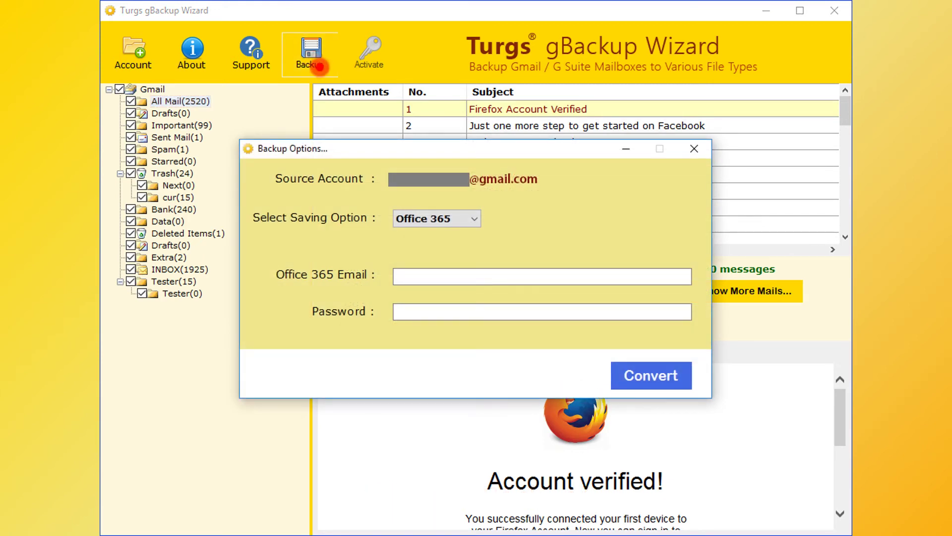
Change the Saving Option from the format list to Office 365
{"action": "left_click", "coordinate": [475, 219]}
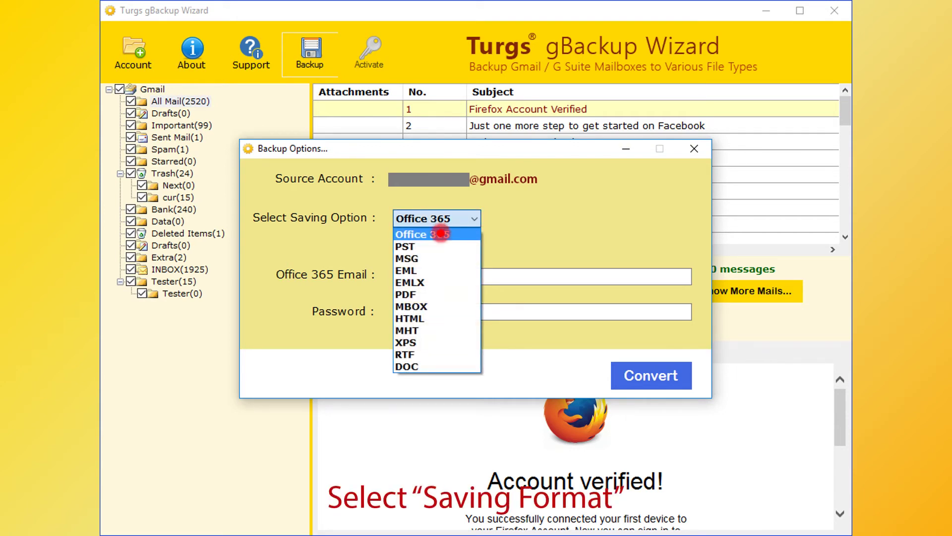
{"action": "left_click", "coordinate": [405, 246]}
{"action": "key", "text": "Down"}
{"action": "key", "text": "Down"}
{"action": "key", "text": "Down"}
{"action": "key", "text": "Down"}
{"action": "key", "text": "Down"}
{"action": "key", "text": "Down"}
{"action": "key", "text": "Down"}
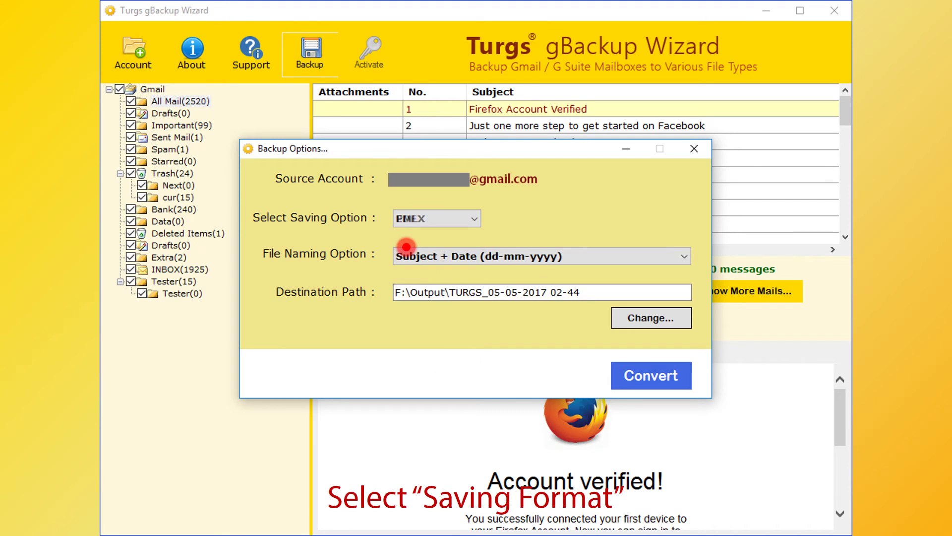
{"action": "key", "text": "Down"}
{"action": "key", "text": "Down"}
{"action": "key", "text": "Down"}
{"action": "key", "text": "Down"}
{"action": "key", "text": "Down"}
{"action": "key", "text": "Down"}
{"action": "key", "text": "Down"}
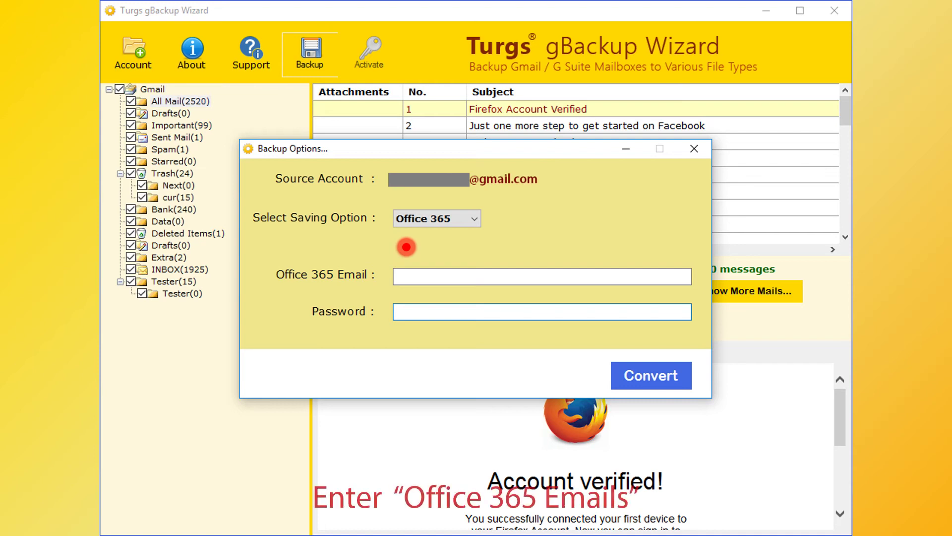
Enter the Office 365 account e-mail and password, then start the conversion
{"action": "left_click", "coordinate": [387, 273]}
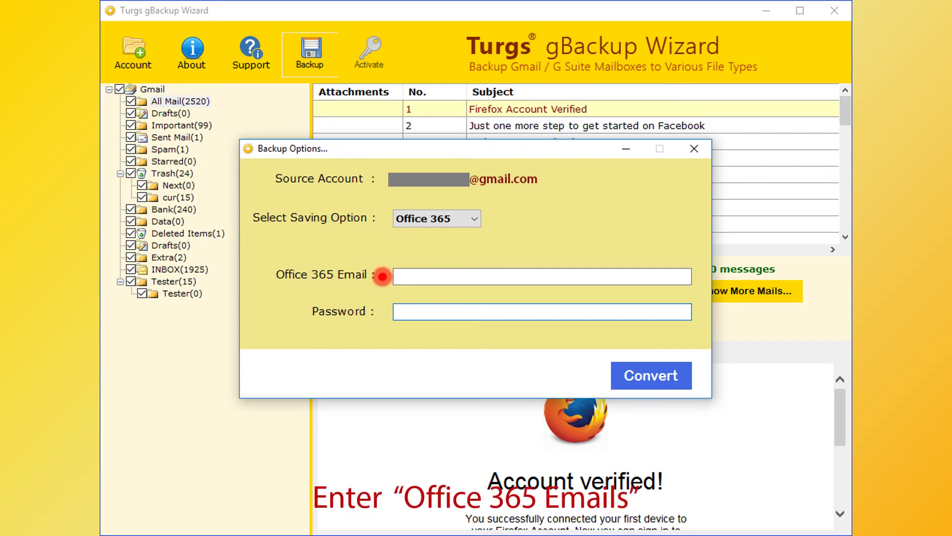
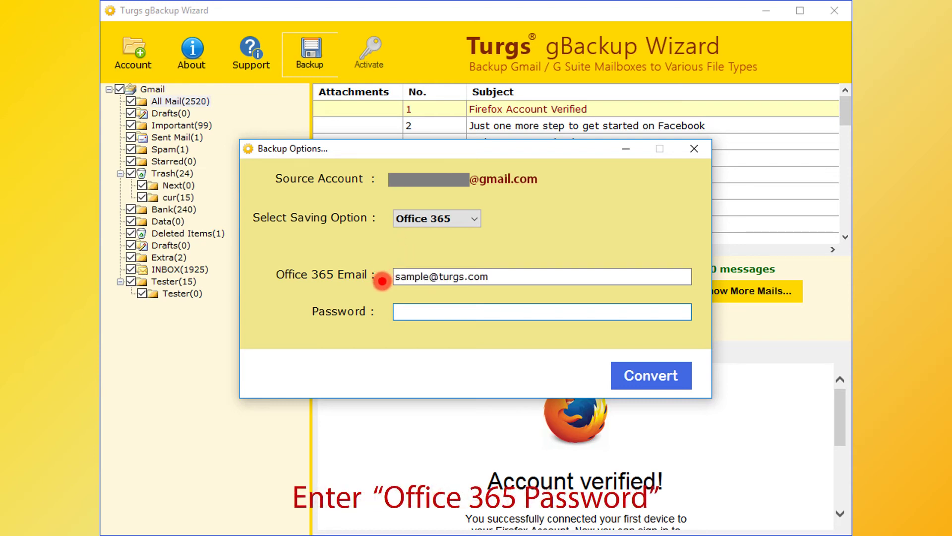
{"action": "type", "text": "**************"}
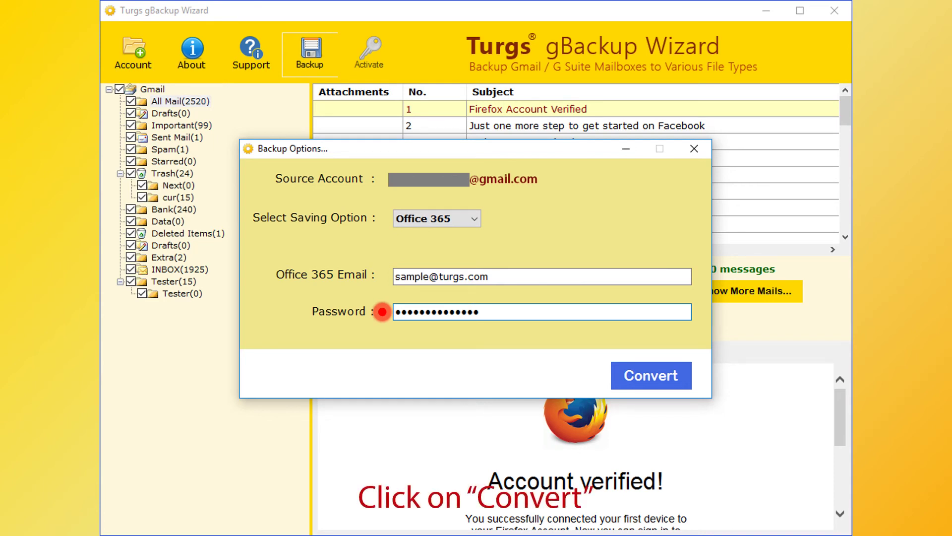
{"action": "left_click", "coordinate": [650, 376]}
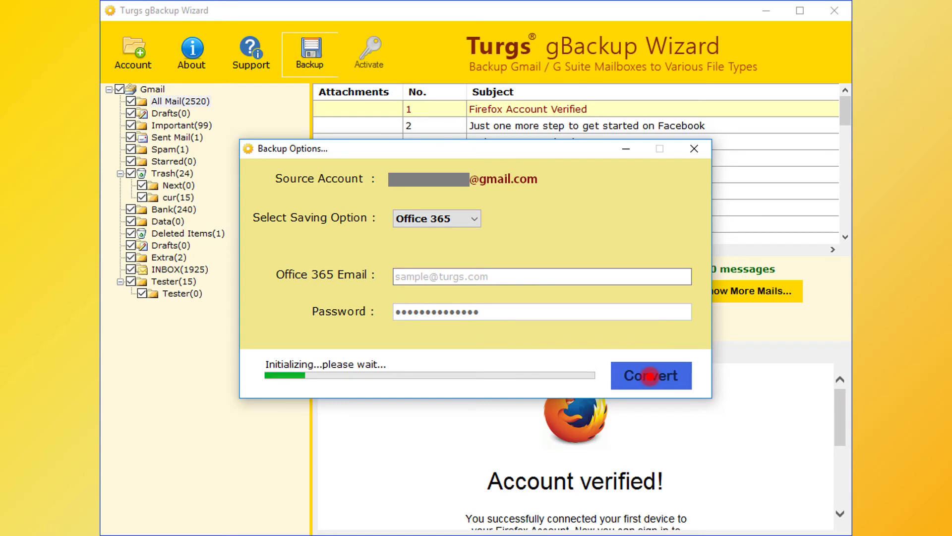